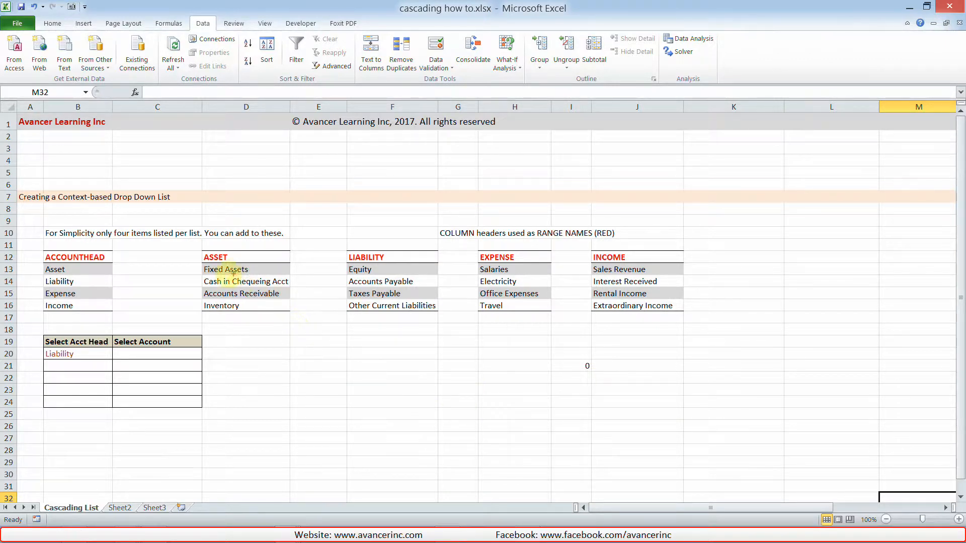
mouse_move(188, 242)
left_mouse_down()
mouse_move(209, 267)
mouse_move(519, 337)
mouse_move(714, 346)
mouse_move(705, 325)
left_mouse_up()
mouse_move(39, 246)
left_mouse_down()
mouse_move(60, 275)
mouse_move(129, 316)
left_mouse_up()
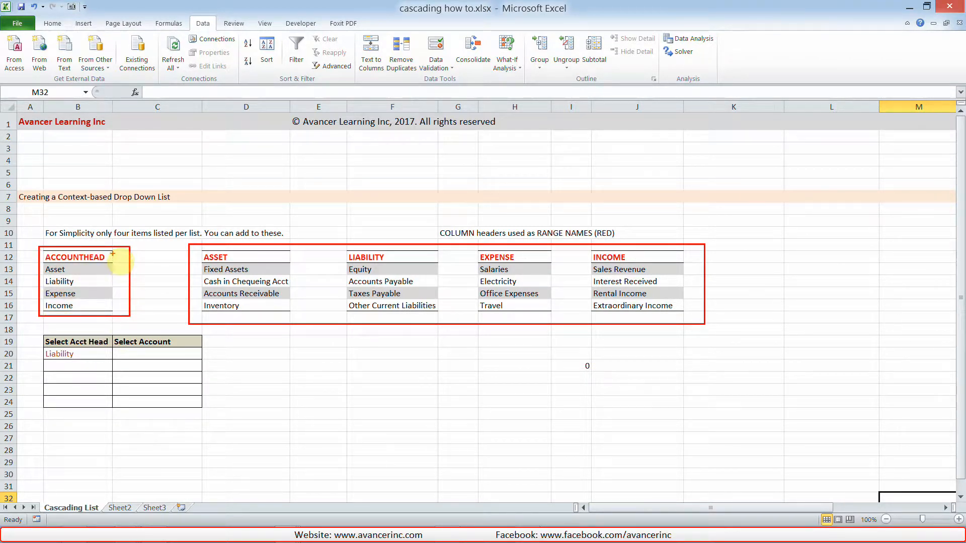
mouse_move(113, 254)
left_mouse_down()
mouse_move(147, 233)
mouse_move(158, 208)
left_mouse_up()
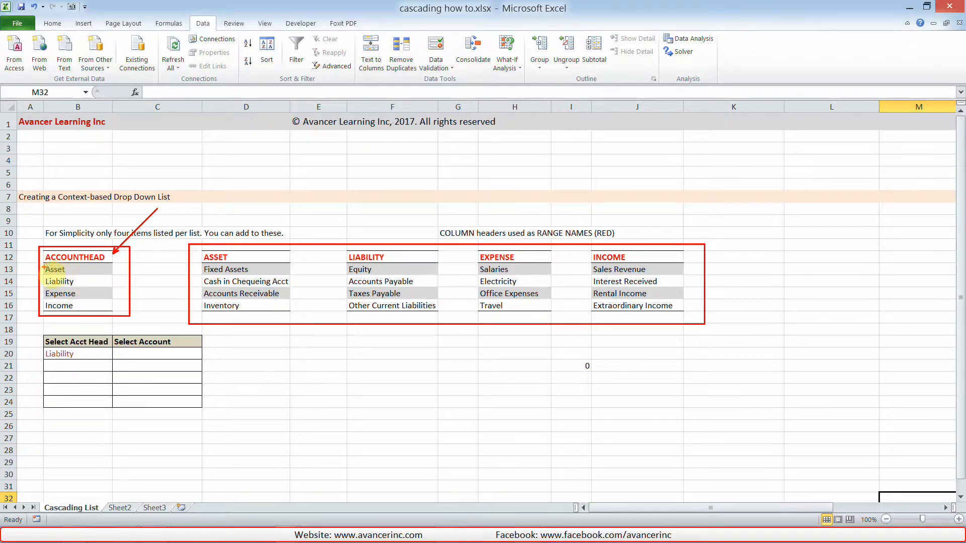
left_click_drag(44, 264, 76, 275)
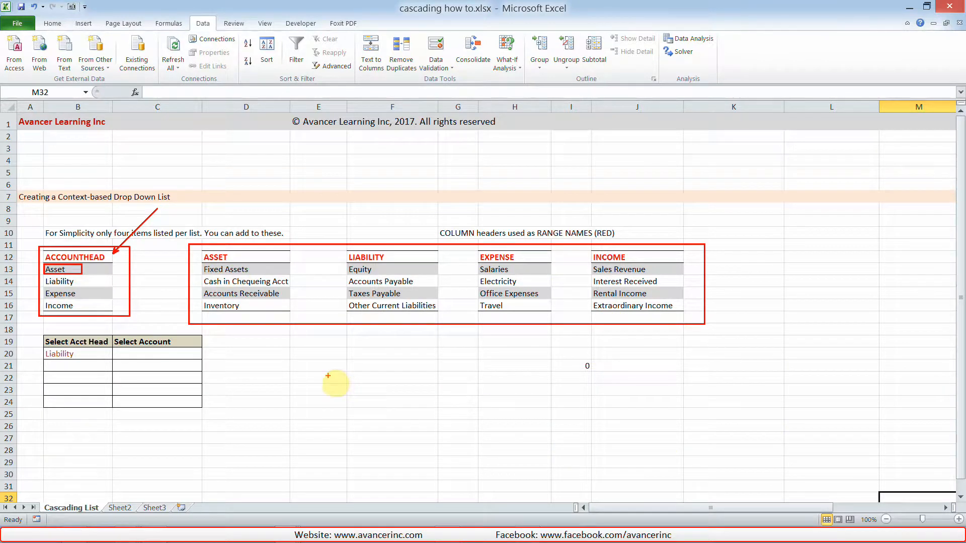
key("Escape")
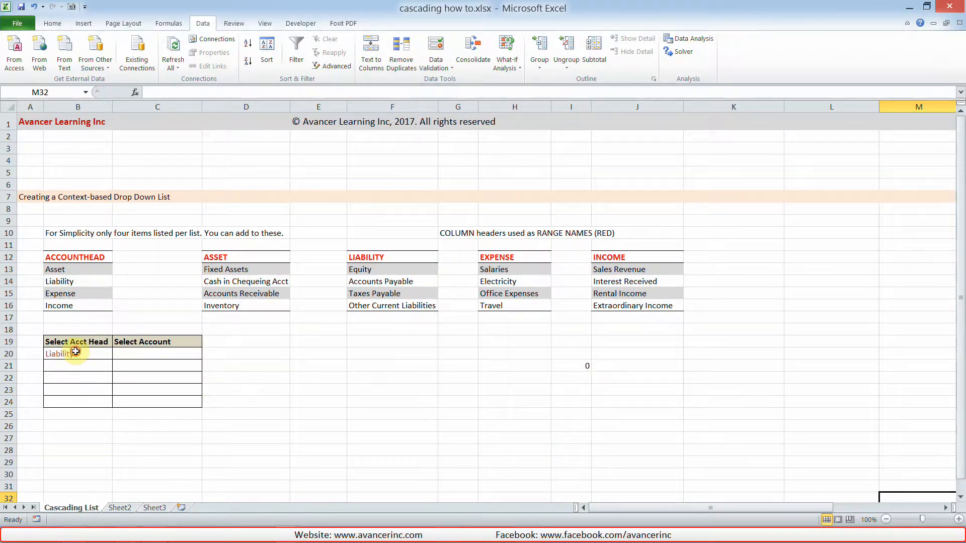
Step: Choose Asset as the account head in cell B20
left_click_drag(75, 351, 74, 403)
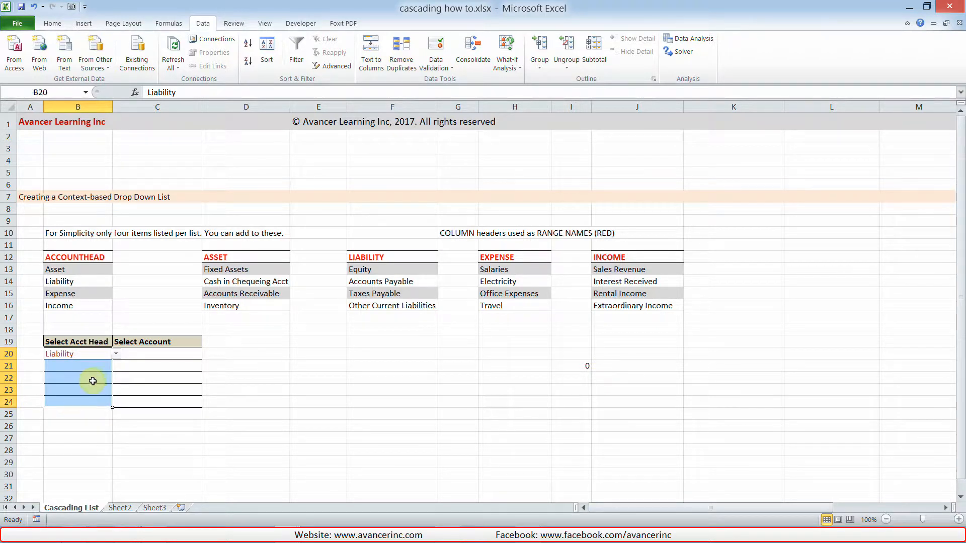
left_click(117, 355)
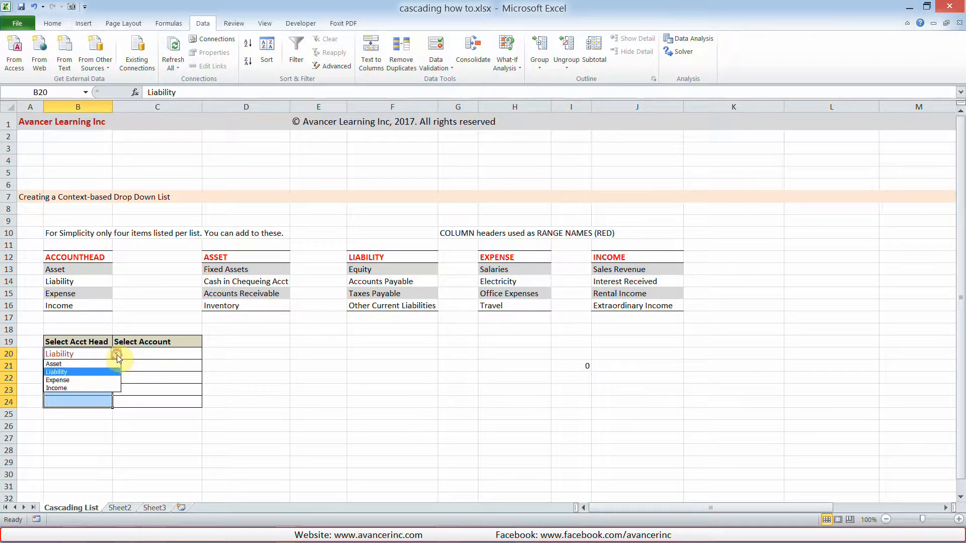
left_click(69, 364)
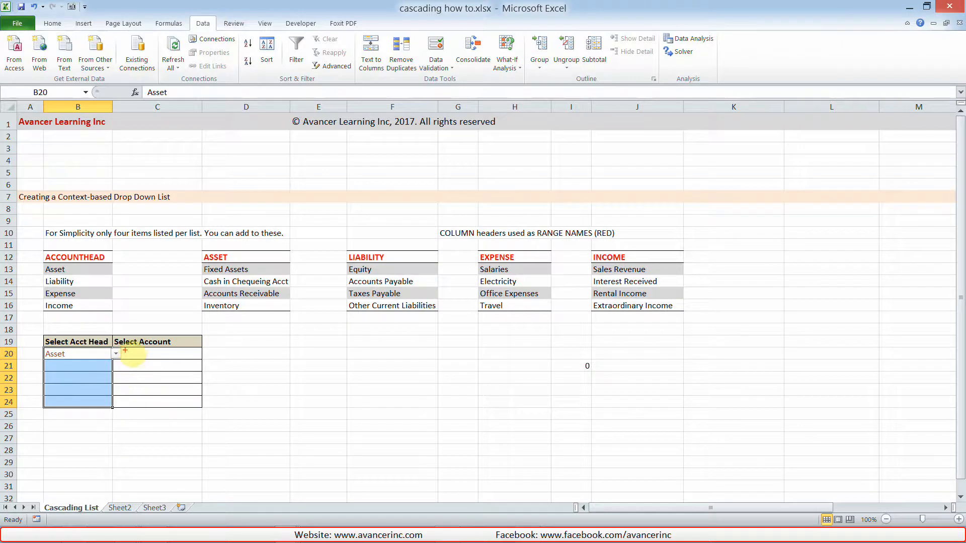
left_click_drag(114, 338, 224, 426)
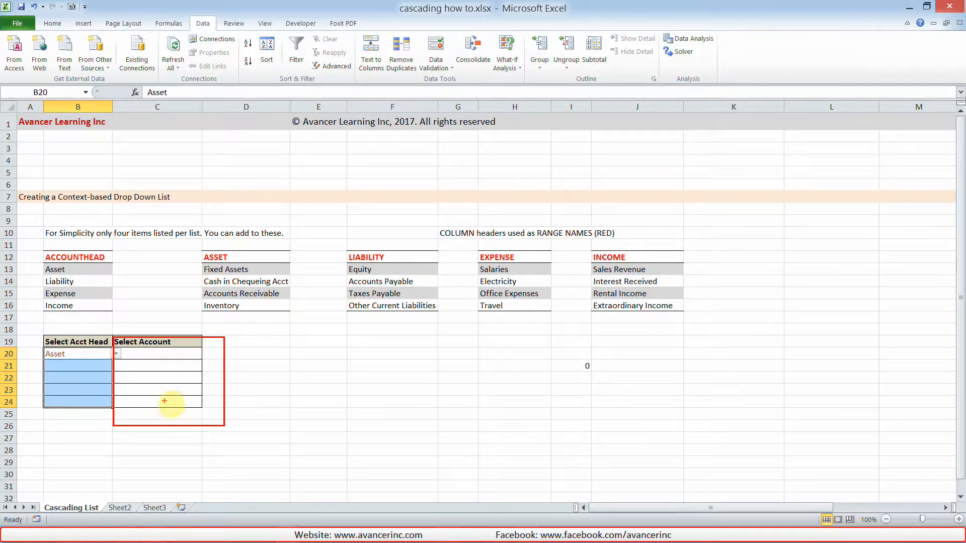
mouse_move(278, 270)
left_mouse_down()
mouse_move(317, 255)
mouse_move(318, 239)
left_mouse_up()
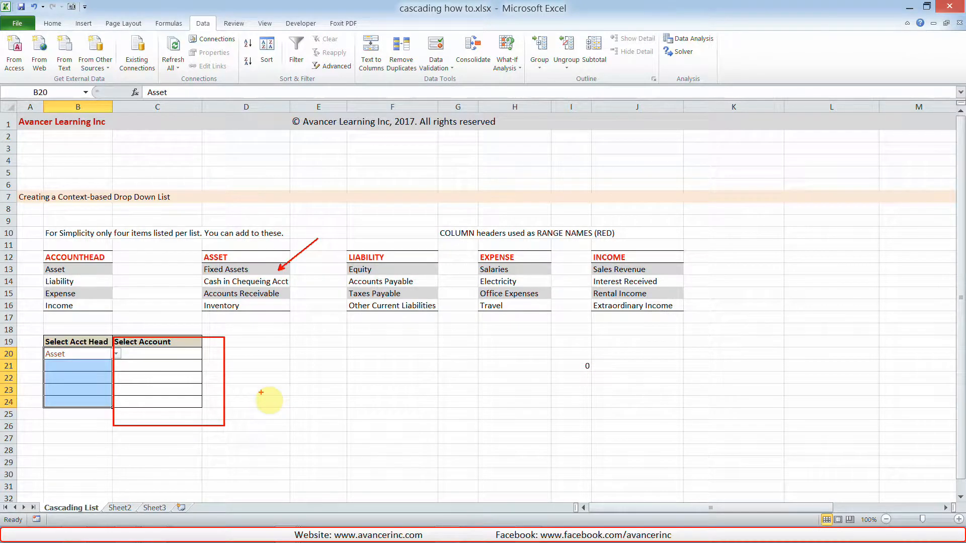
left_click_drag(83, 283, 146, 238)
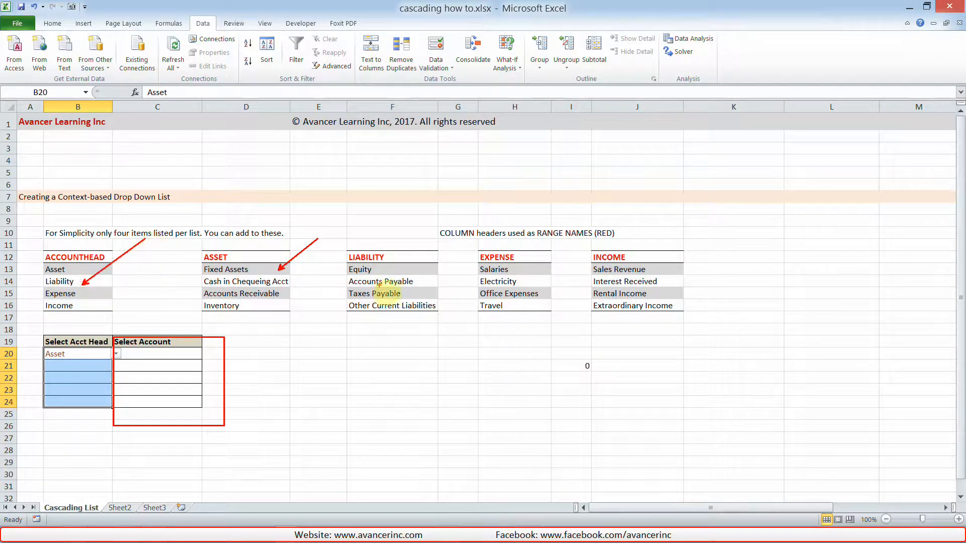
left_click_drag(413, 270, 485, 225)
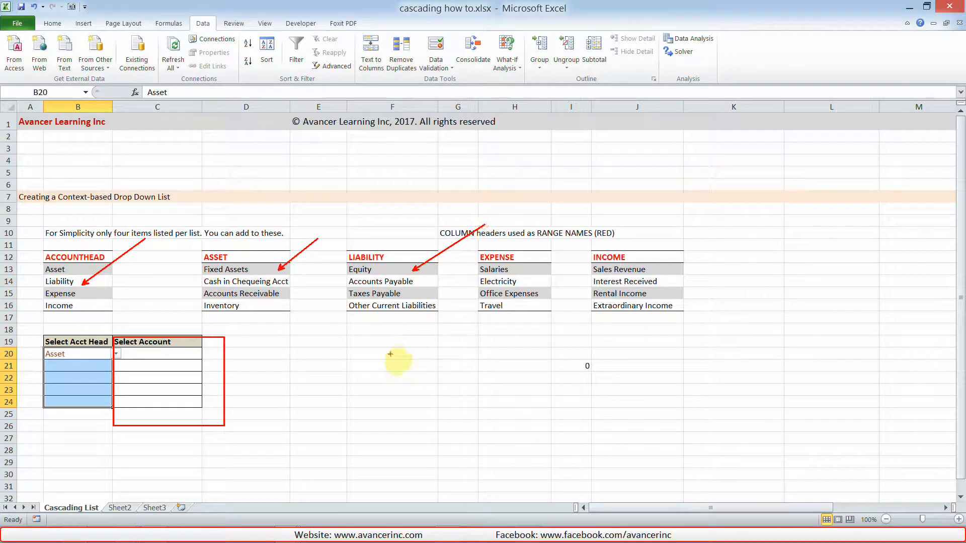
key("Escape")
Step: Check the account choices offered in C20 for the Asset account head
left_click(174, 358)
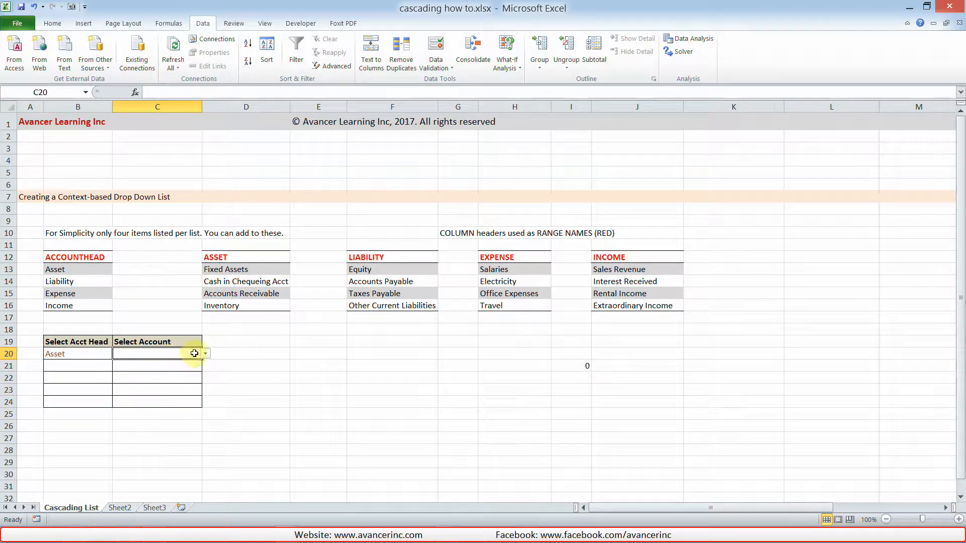
left_click(205, 354)
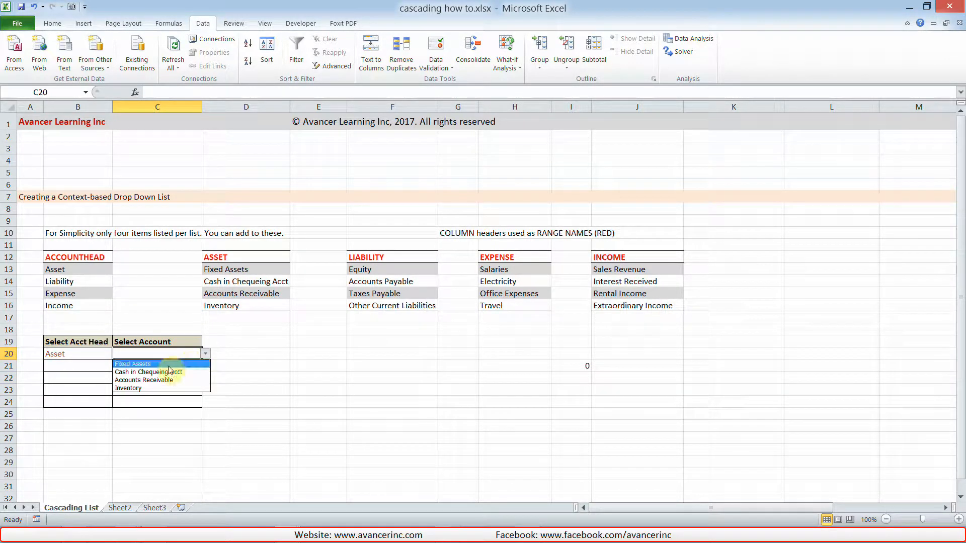
left_click(91, 352)
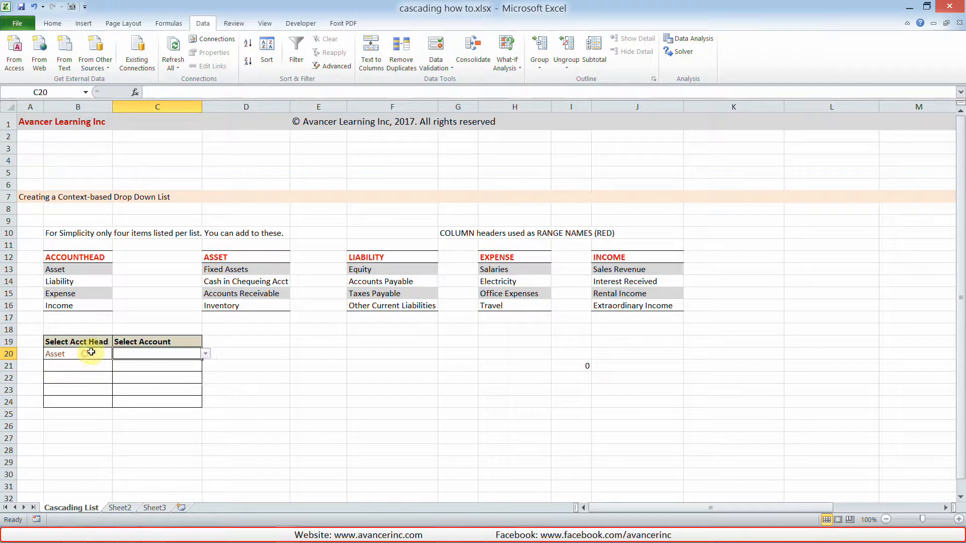
Step: Change the account head in B20 to Liability and check the account choices offered in C20
left_click(91, 352)
left_click(116, 354)
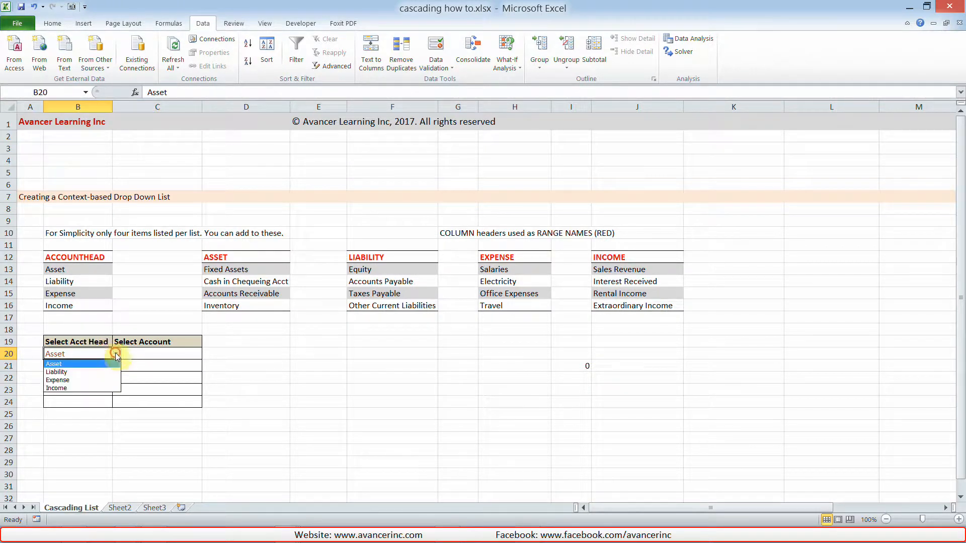
left_click(71, 372)
left_click(195, 352)
left_click(206, 355)
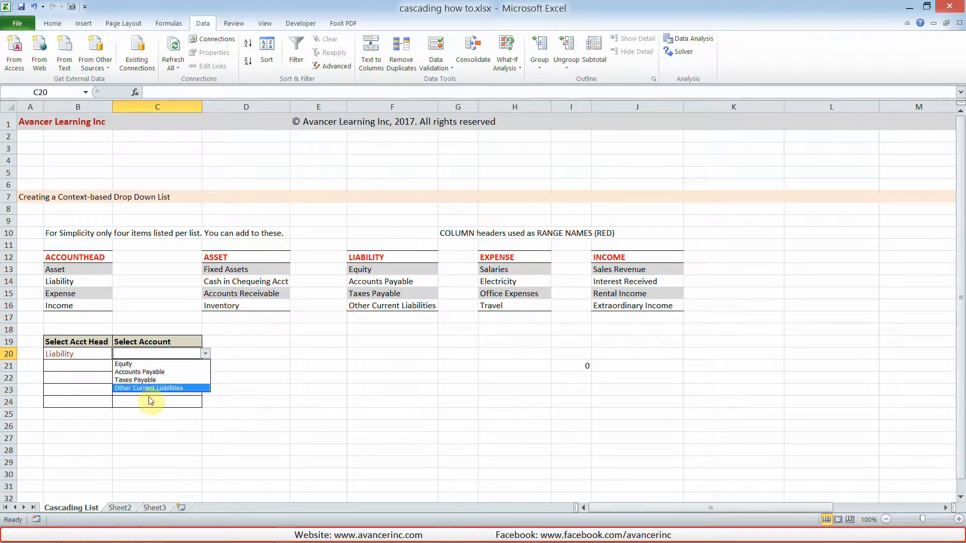
key("Escape")
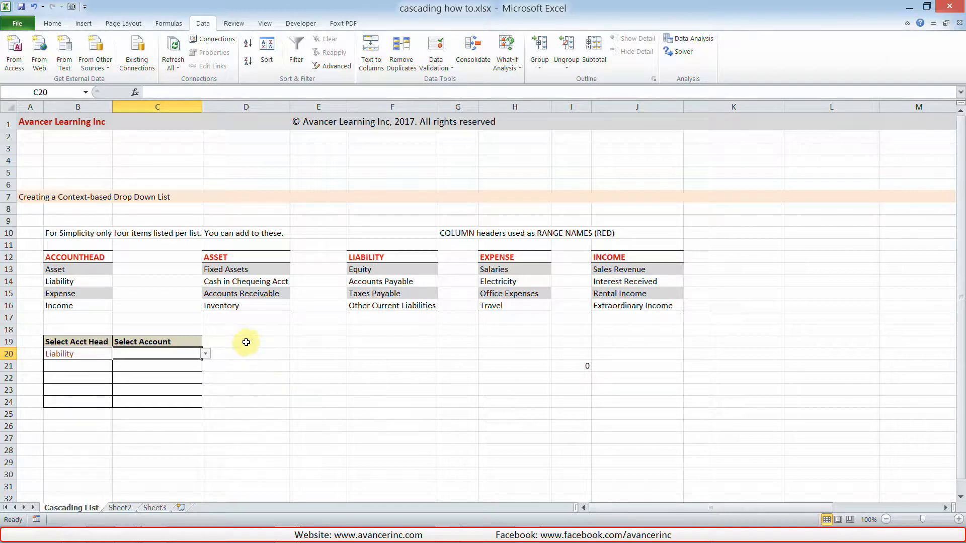
Step: Check the range names of the ASSET items in D13:D16 and the LIABILITY items in F13:F16
left_click_drag(225, 270, 226, 309)
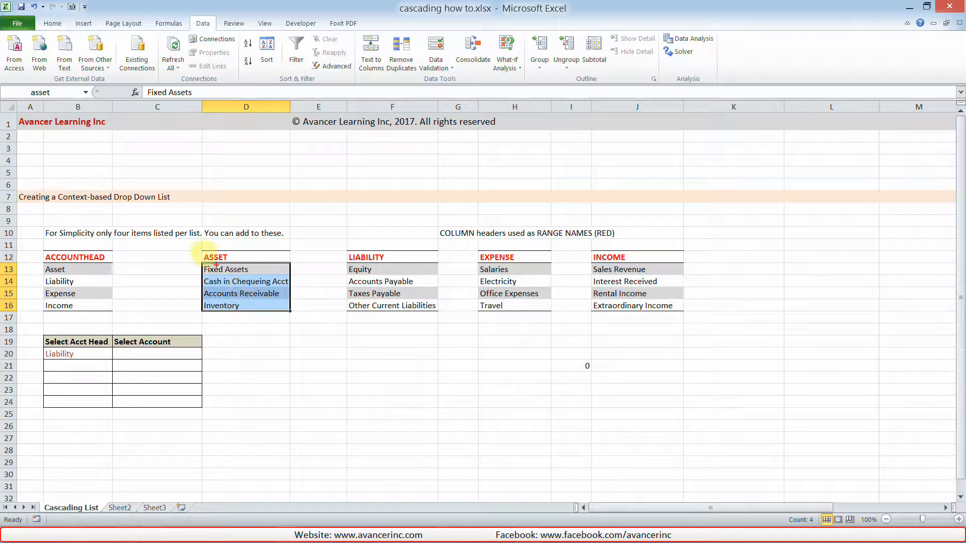
mouse_move(52, 81)
left_mouse_down()
mouse_move(84, 94)
mouse_move(43, 81)
left_mouse_up()
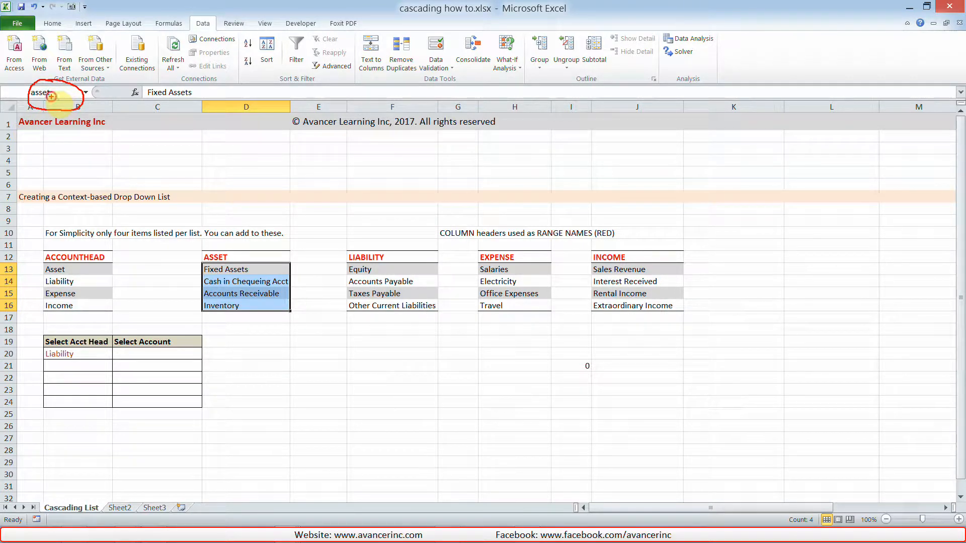
mouse_move(51, 96)
left_mouse_down()
mouse_move(85, 206)
mouse_move(69, 266)
mouse_move(78, 247)
left_mouse_up()
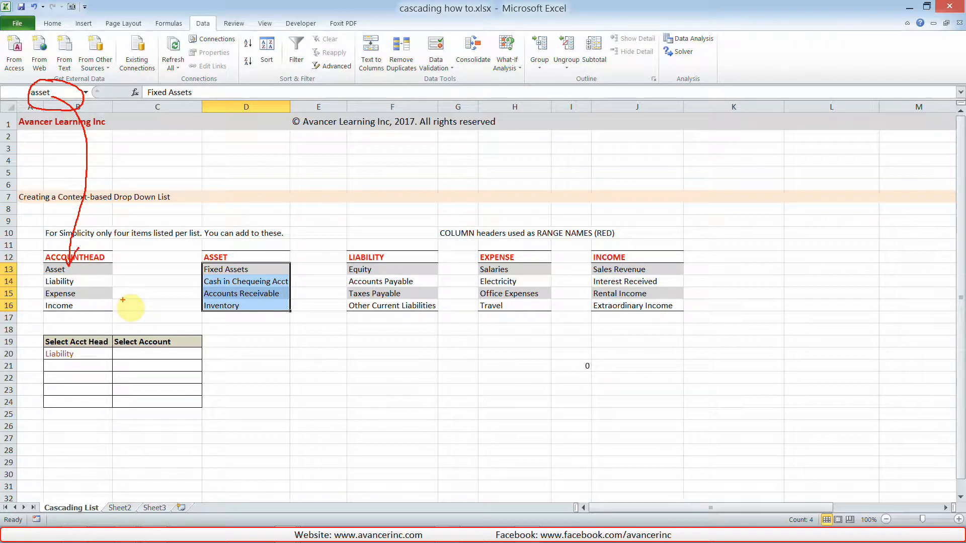
left_click_drag(377, 269, 378, 305)
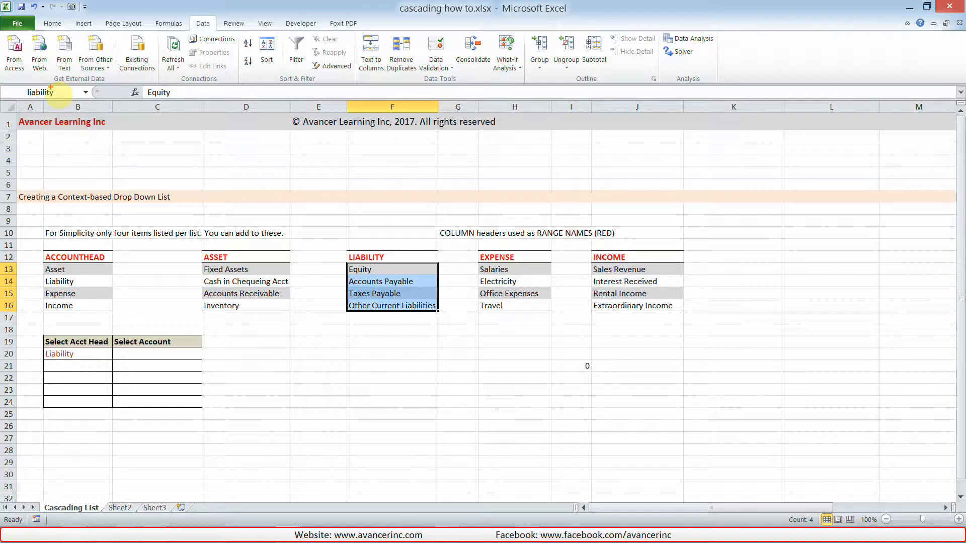
mouse_move(52, 83)
left_mouse_down()
mouse_move(66, 111)
mouse_move(46, 79)
left_mouse_up()
key("Escape")
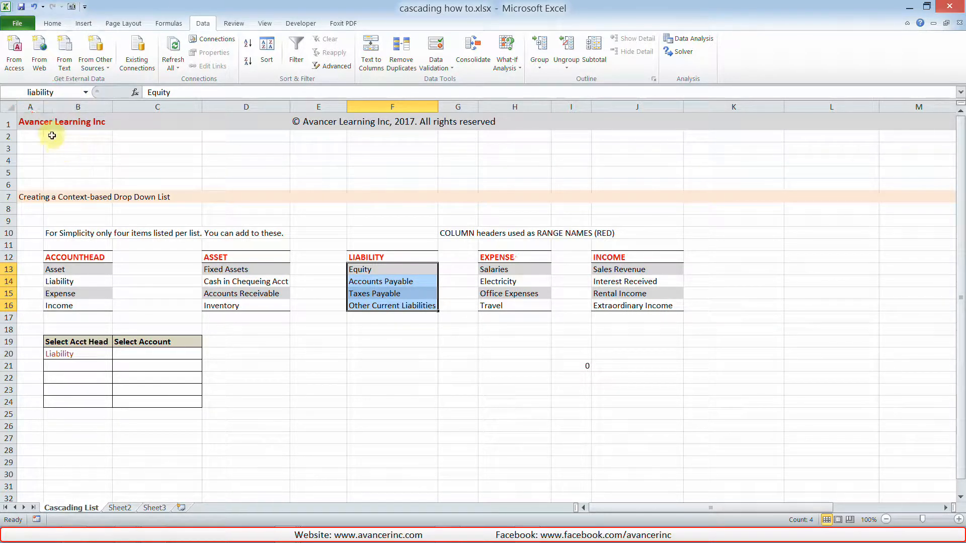
left_click(633, 259)
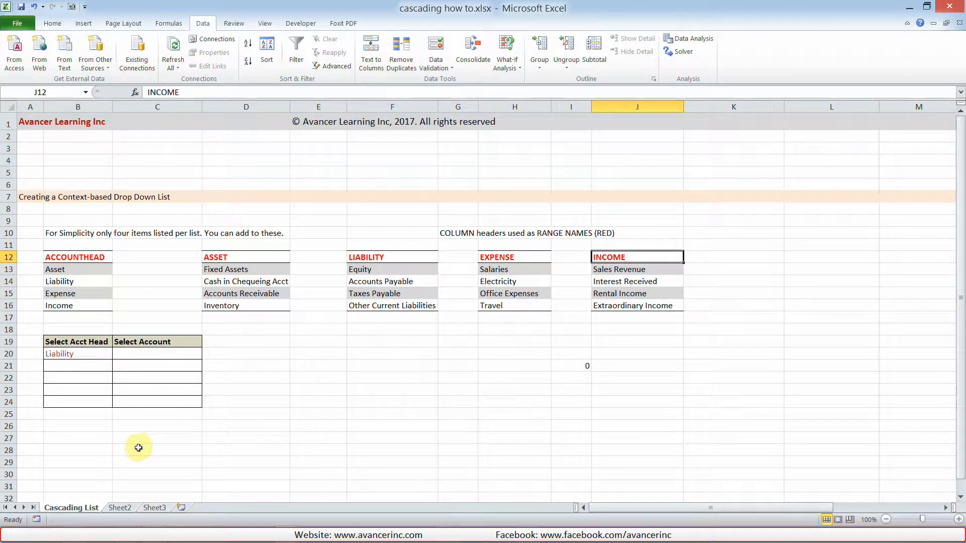
Step: Review the data validation of B20:B24, keeping the List type and the source =$B$13:$B$16
left_click_drag(71, 354, 70, 403)
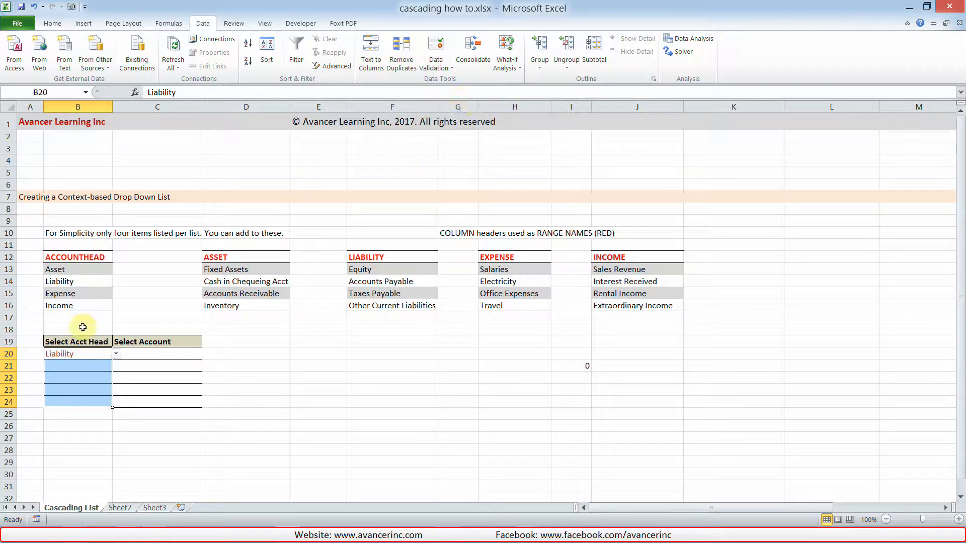
left_click_drag(68, 354, 74, 397)
left_click(435, 48)
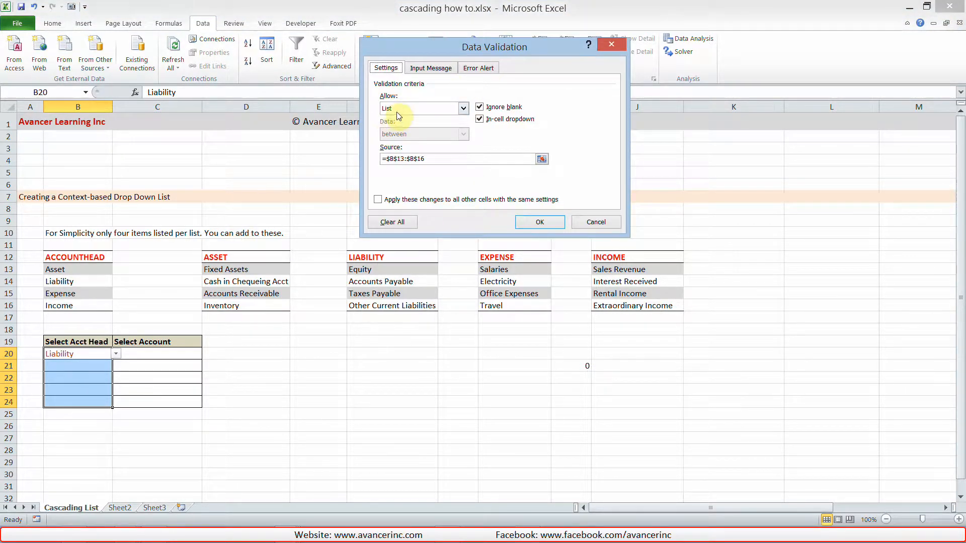
left_click(399, 113)
left_click(415, 142)
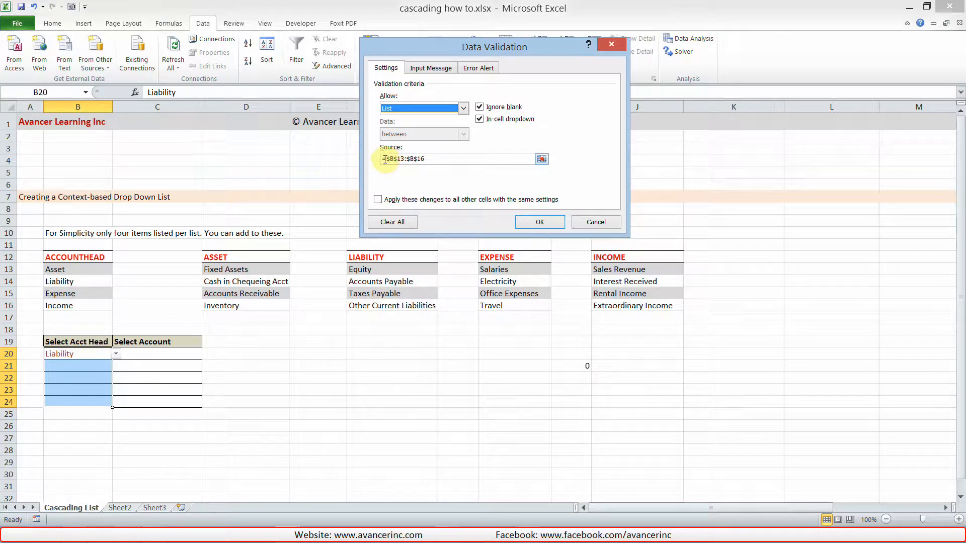
left_click_drag(381, 161, 425, 159)
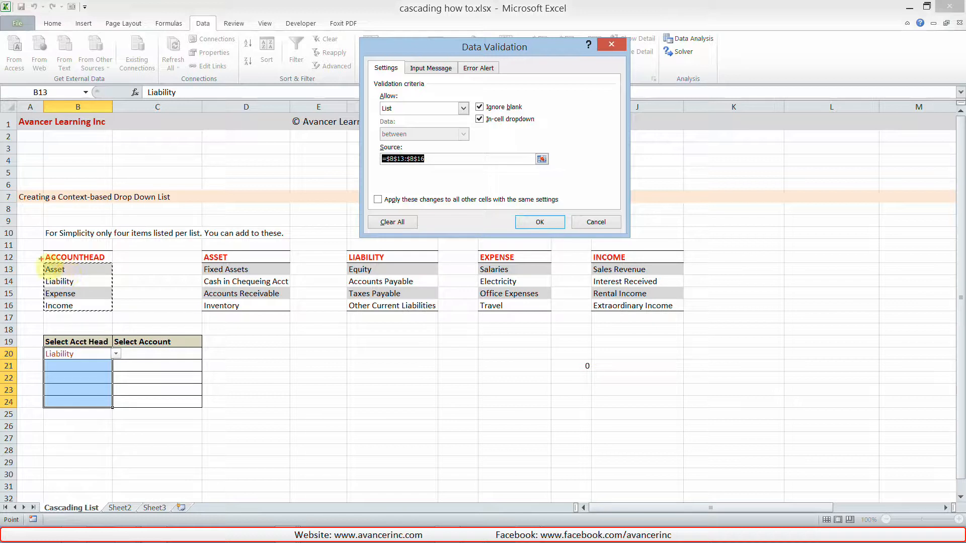
mouse_move(41, 259)
left_mouse_down()
mouse_move(147, 305)
mouse_move(134, 324)
left_mouse_up()
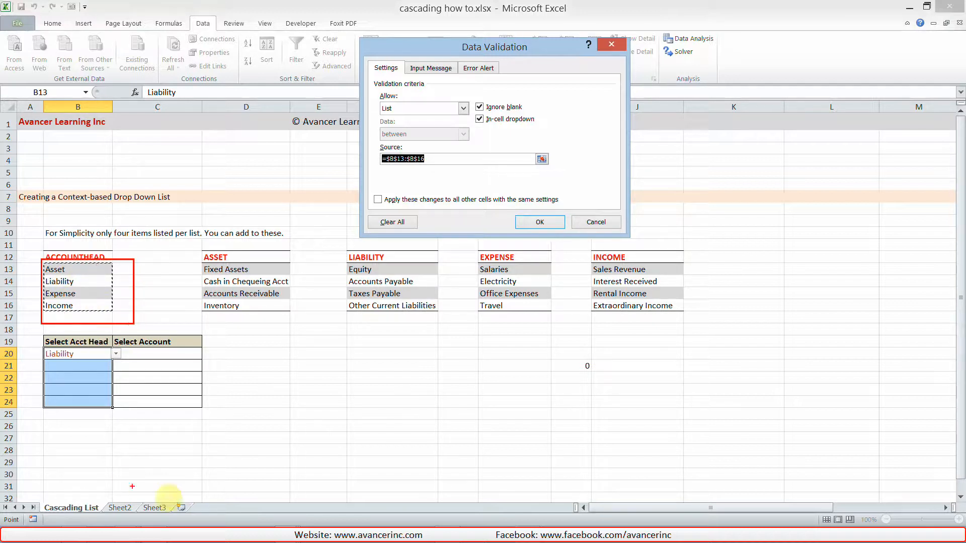
left_click(540, 223)
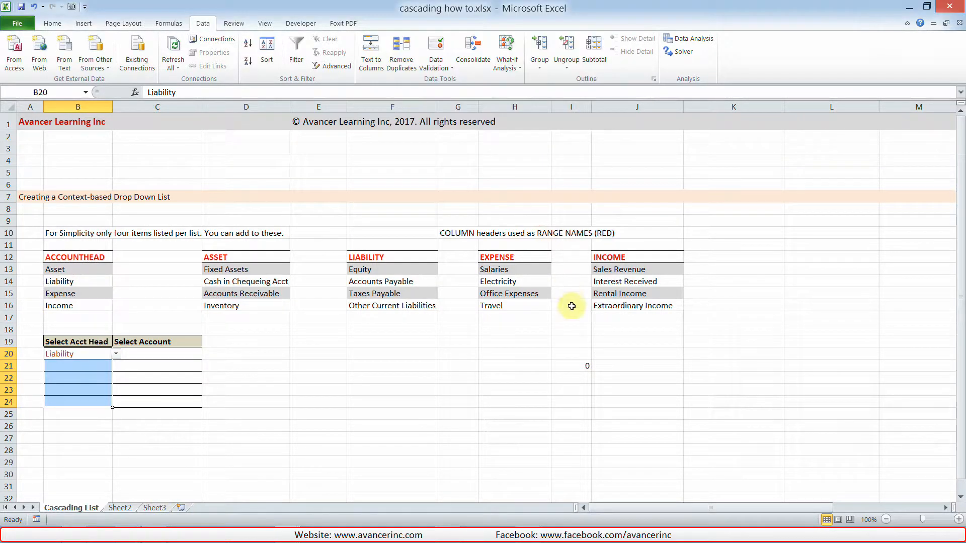
Step: Set the data validation of the account cells C20:C24 to allow a List
left_click(200, 358)
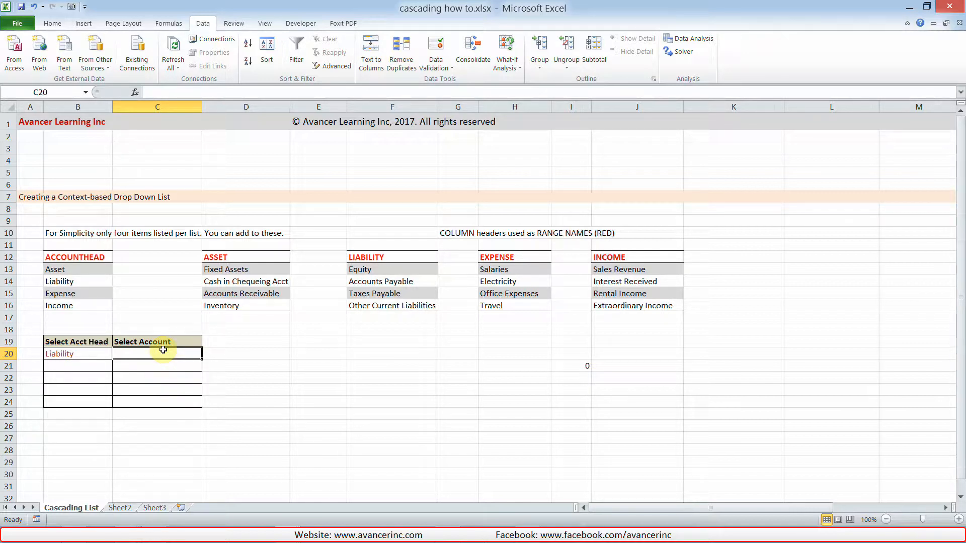
left_click_drag(163, 350, 162, 399)
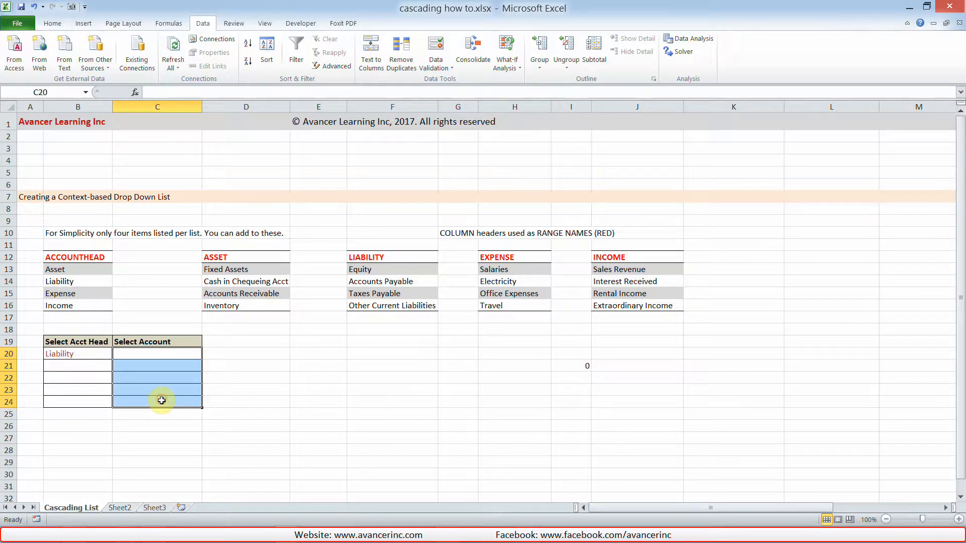
left_click(445, 45)
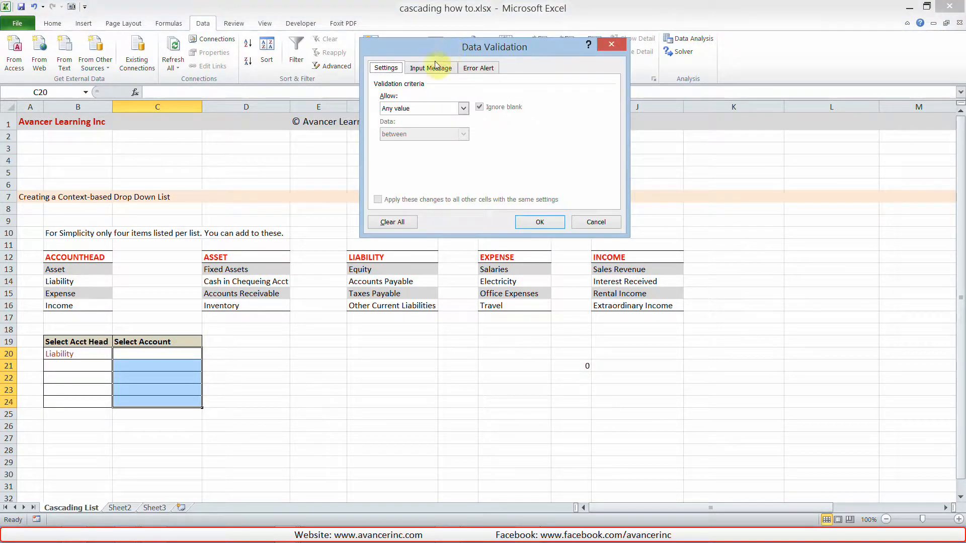
left_click(413, 108)
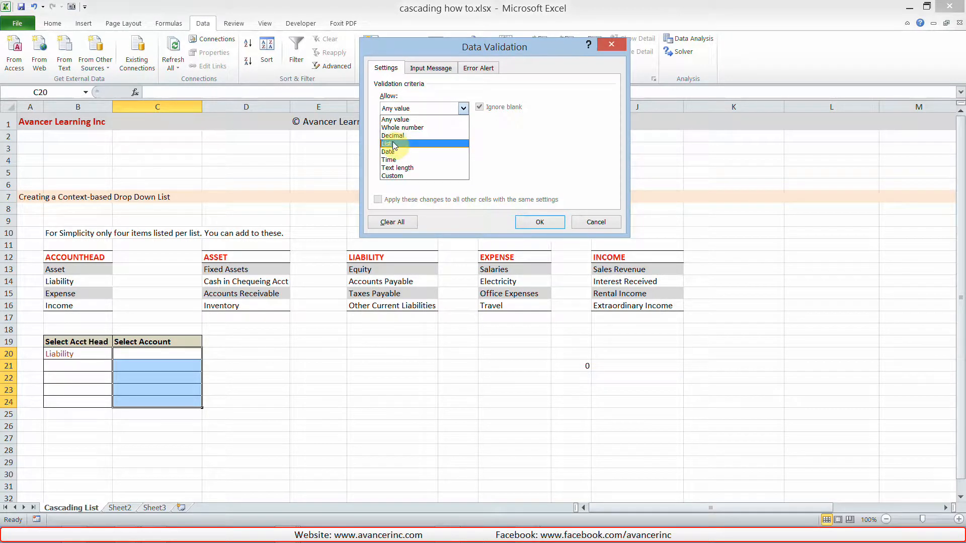
left_click(393, 145)
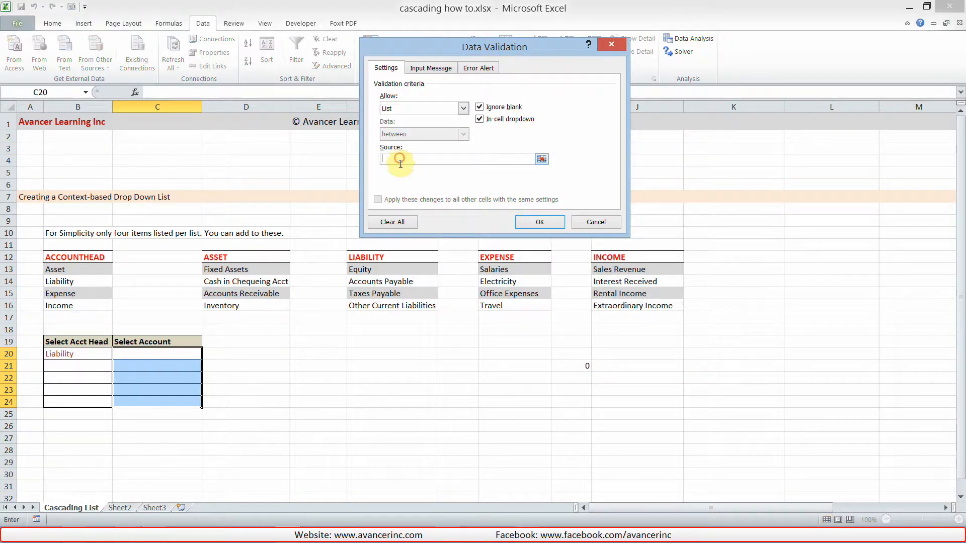
Step: Enter =INDIRECT(B20) with a relative cell reference as the list source for C20:C24 and apply the validation
left_click_drag(429, 47, 325, 195)
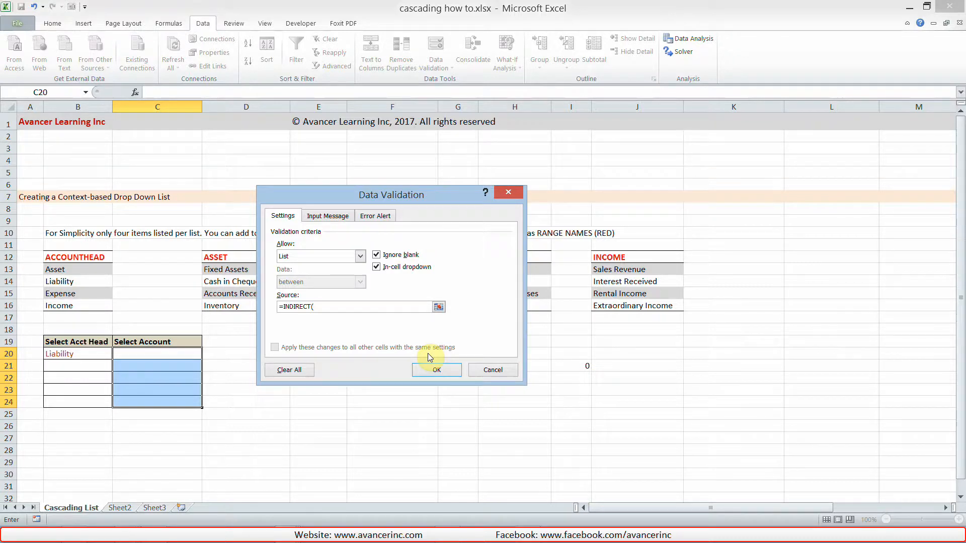
left_click(74, 354)
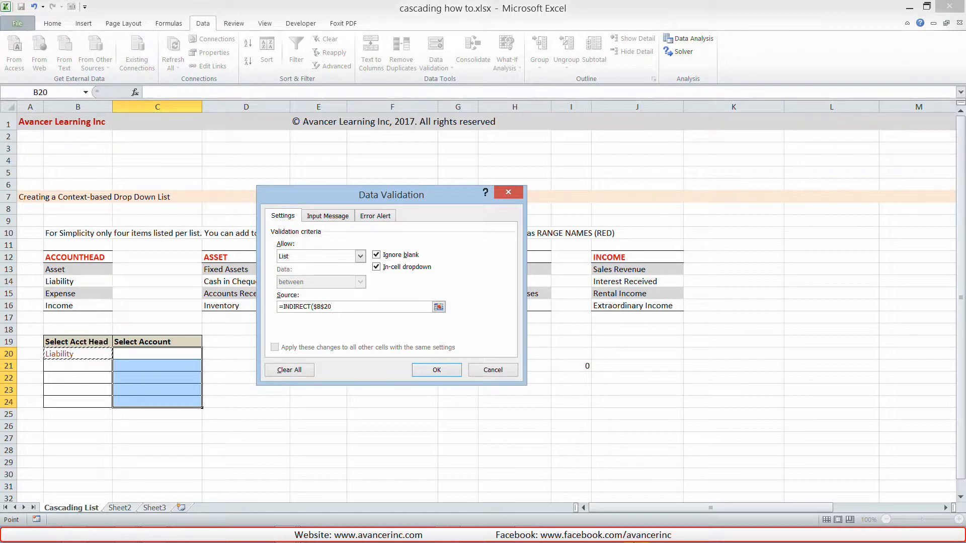
key("F4")
key("F4")
key("F4")
type(")")
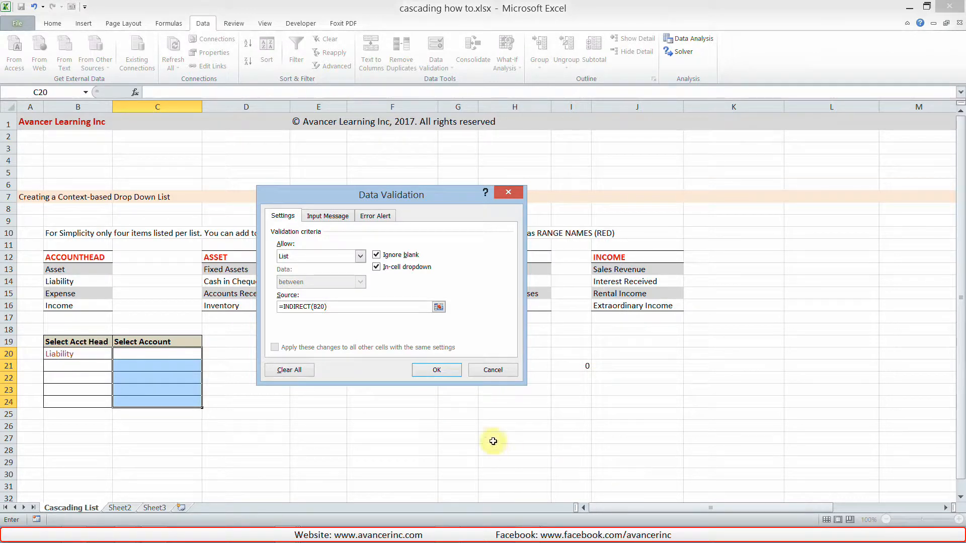
left_click(436, 372)
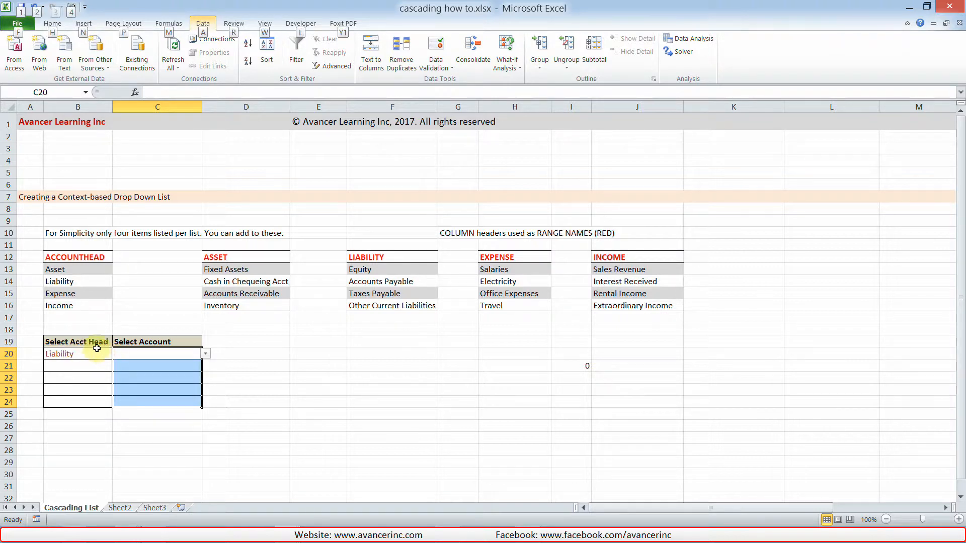
Step: Check the account choices offered in C20 for the Liability account head, leaving the cell empty
left_click(59, 356)
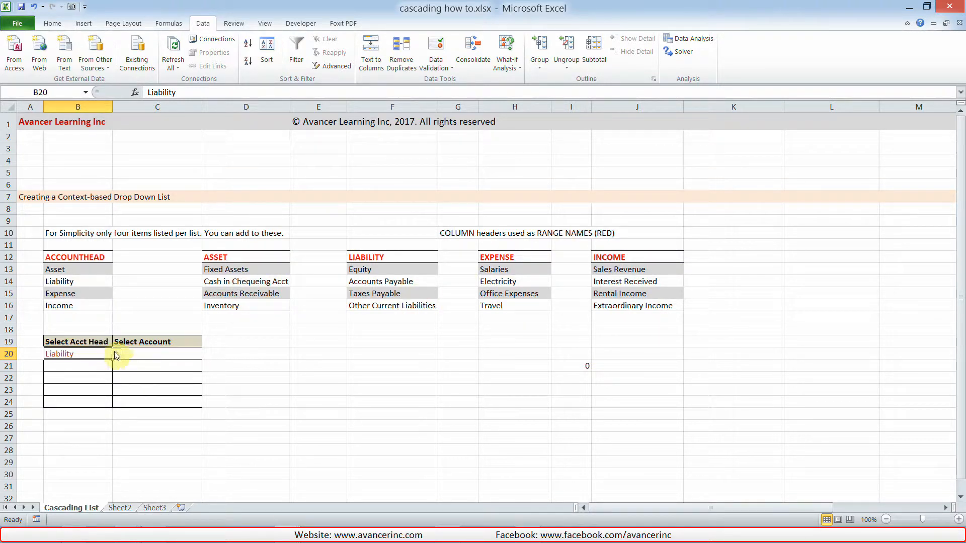
left_click(155, 356)
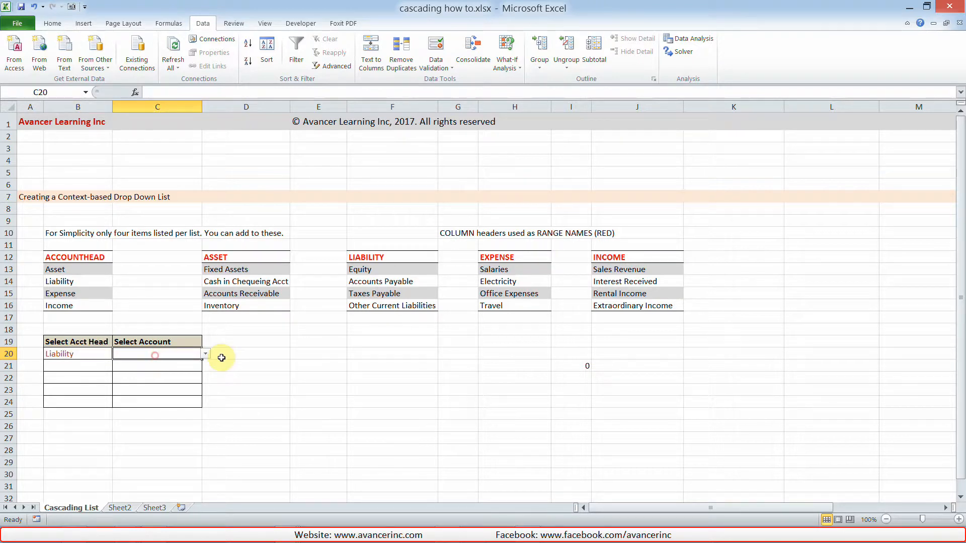
left_click(206, 355)
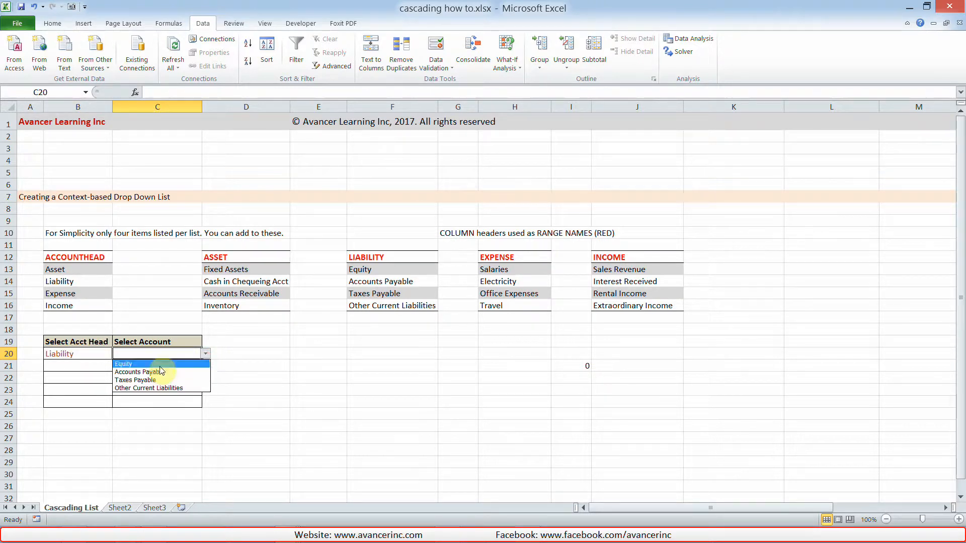
left_click(163, 353)
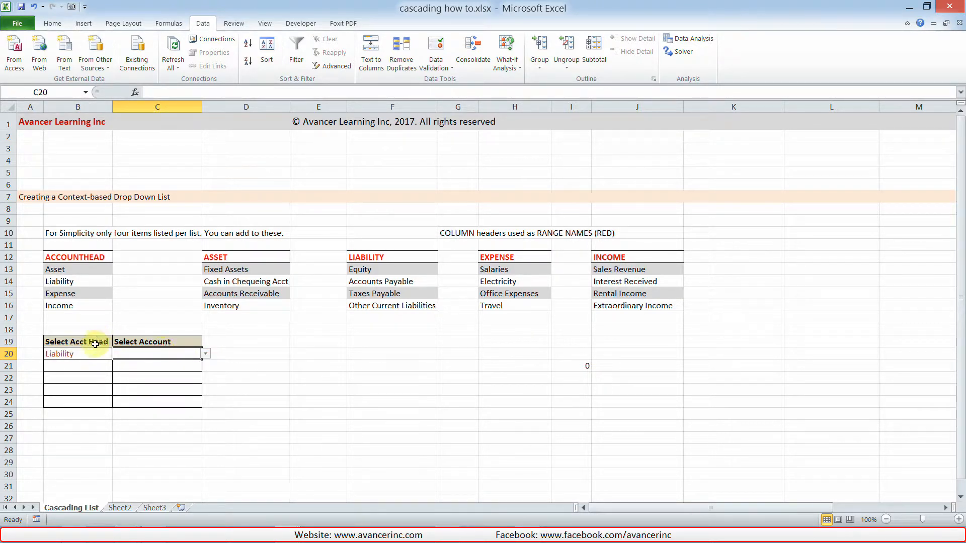
Step: Change the account head in B20 to Expense and check the account choices offered in C20
left_click(92, 353)
left_click(117, 353)
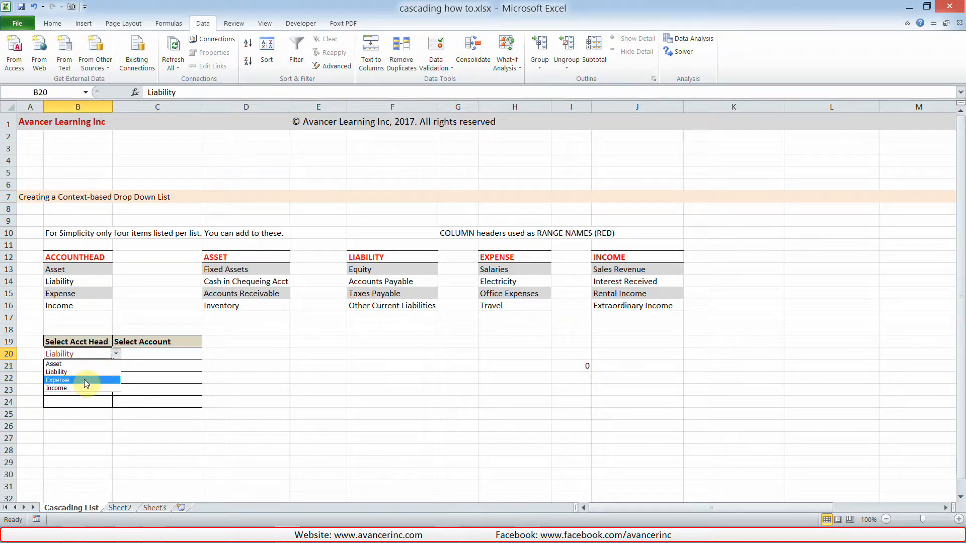
left_click(84, 380)
left_click(170, 354)
left_click(205, 354)
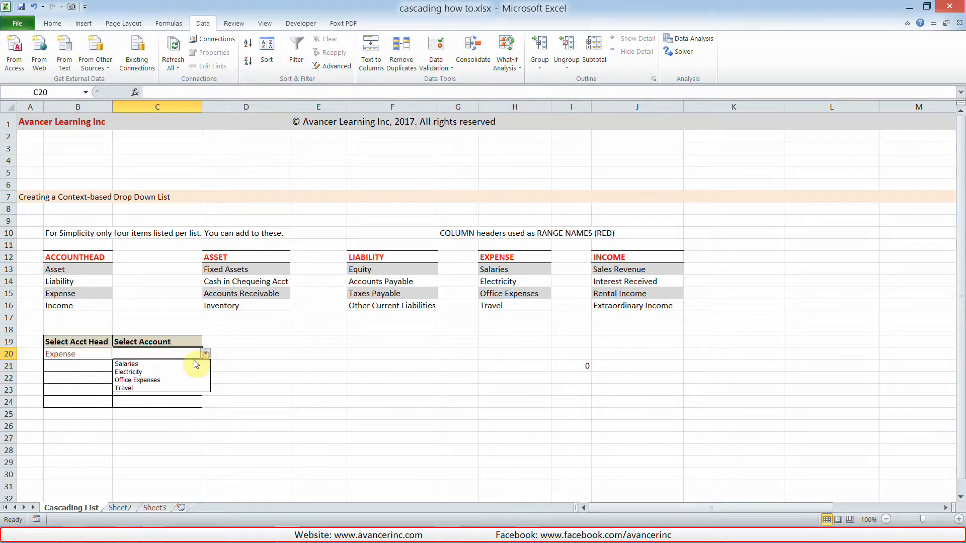